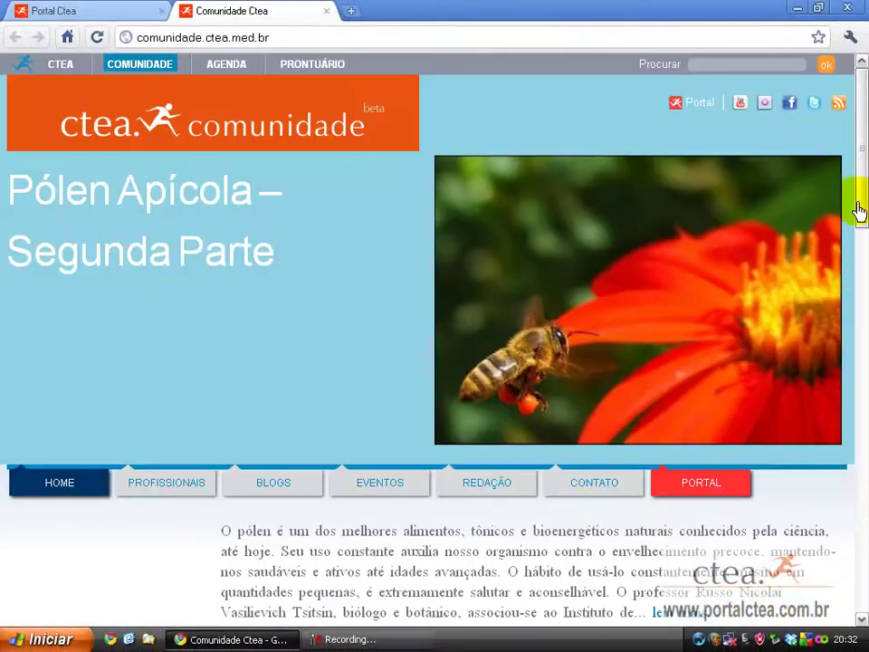
# - Log in to the community account as "testevideo", entering the account password in the "Acesse sua conta" form
pyautogui.moveTo(858, 210); pyautogui.dragTo(858, 347)
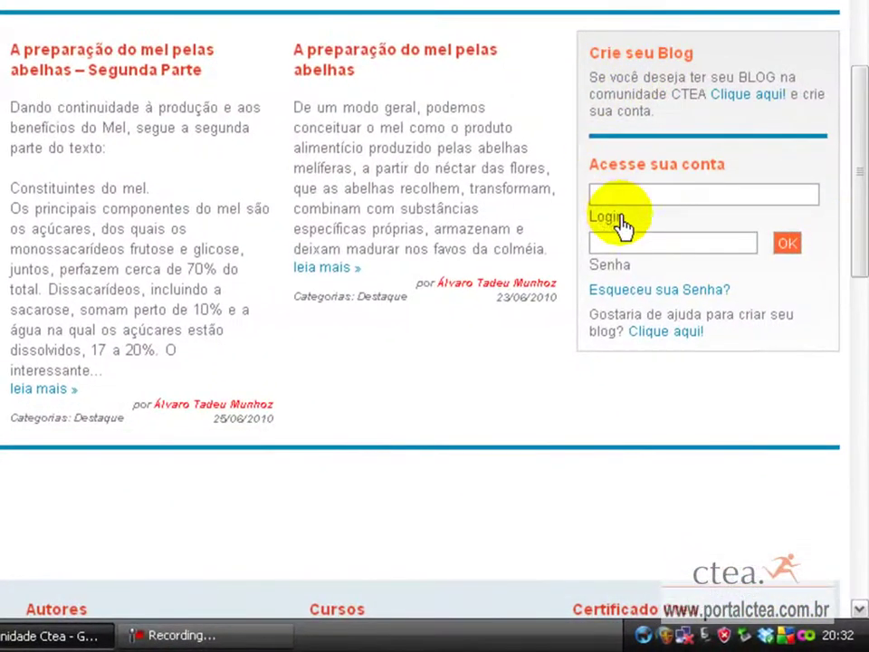
pyautogui.moveTo(855, 169); pyautogui.dragTo(844, 444)
pyautogui.scroll(-2, 765, 443)
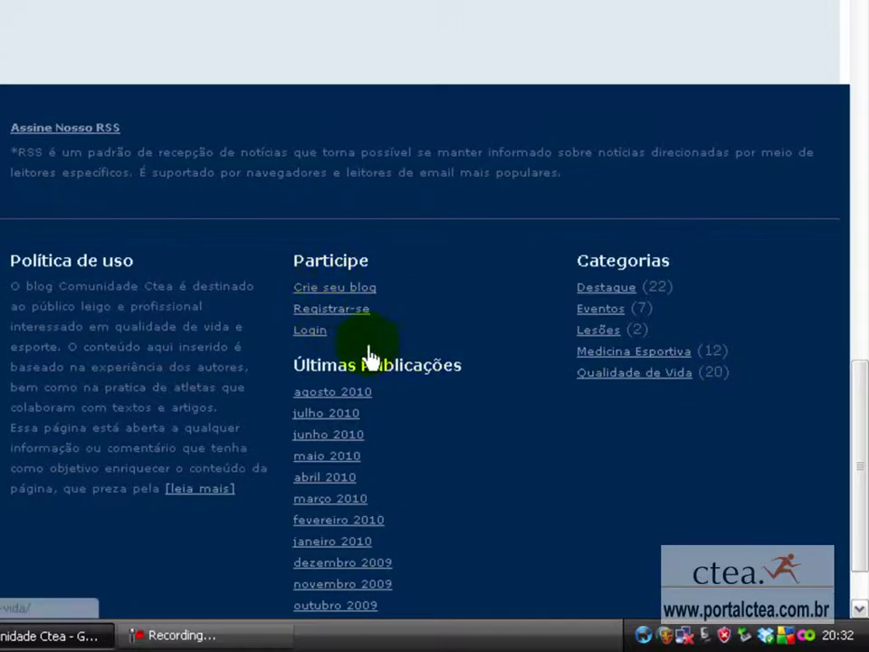
pyautogui.moveTo(859, 413); pyautogui.dragTo(852, 131)
pyautogui.click(674, 137)
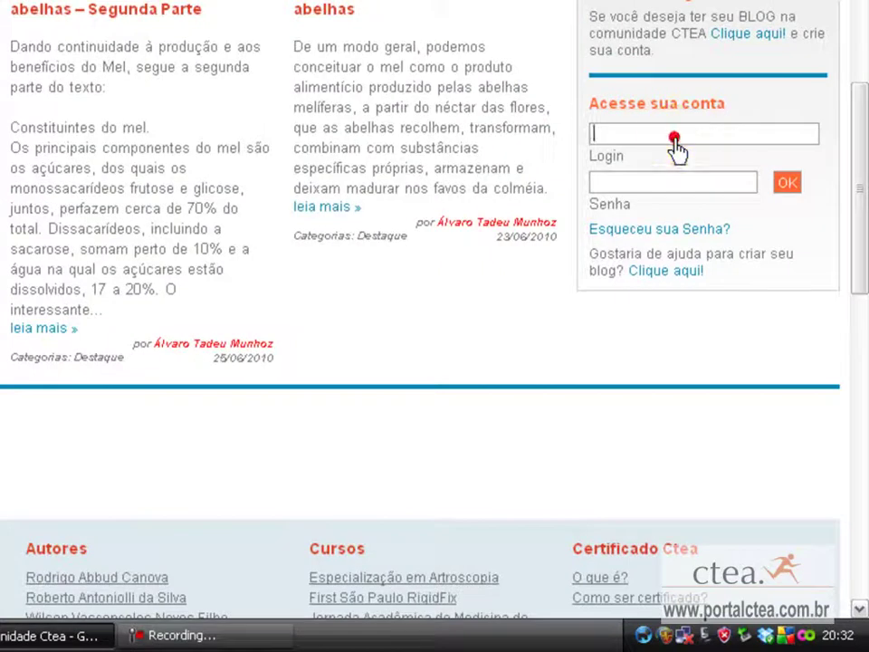
pyautogui.click(675, 154)
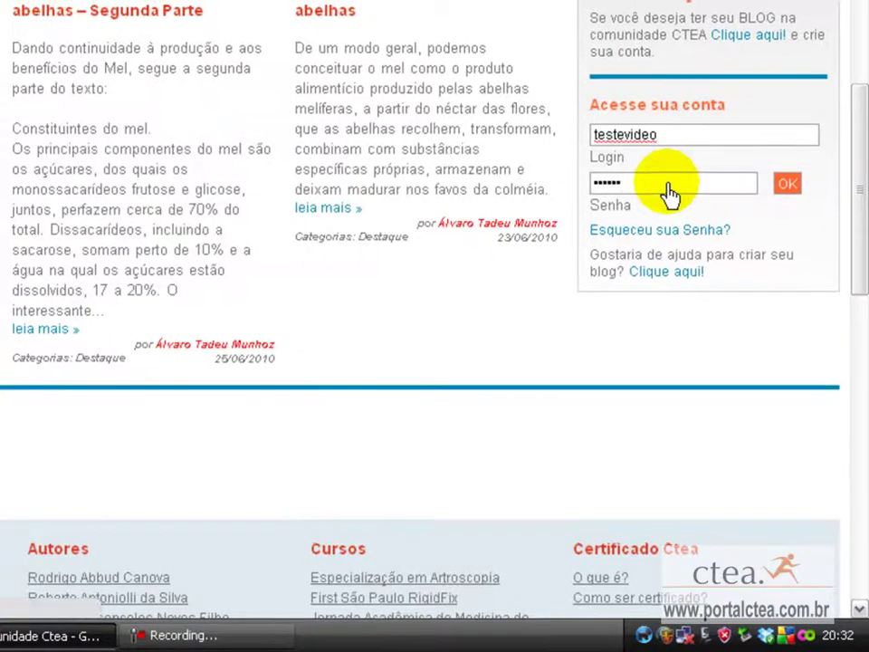
pyautogui.press('Return')
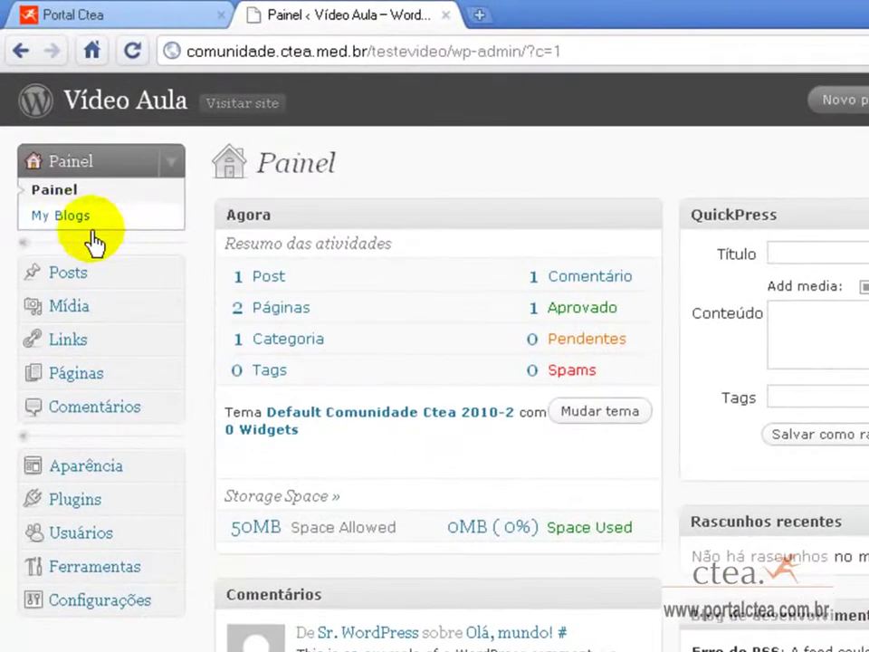
# - Create a new post titled "titulo" with body lines "texto 1", "askflsdjkflsdkjf", "texto 2" and "kjsfc~lsdkj~lksdjgvldkfjslkgjdsf~lkj"
pyautogui.click(59, 207)
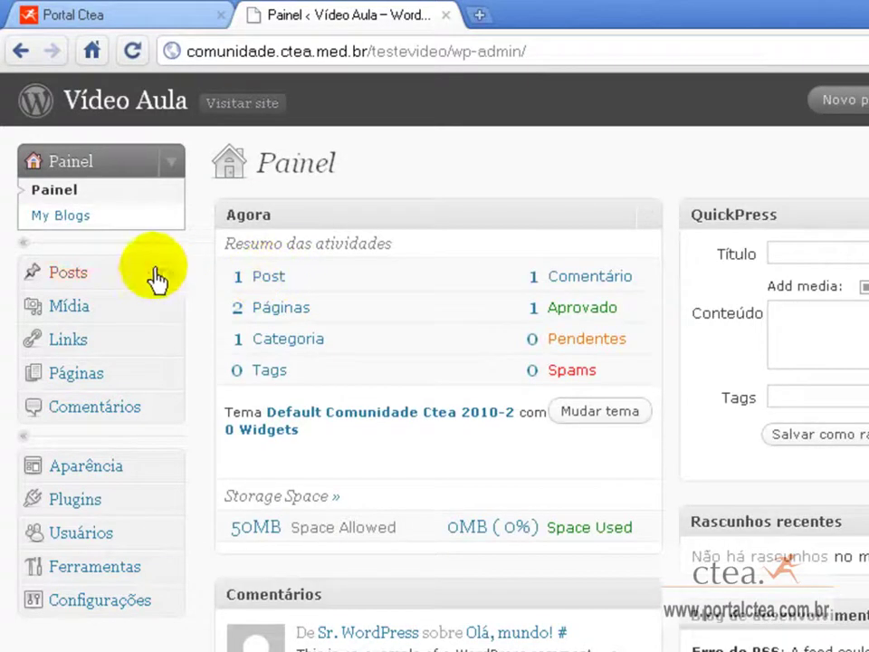
pyautogui.click(76, 281)
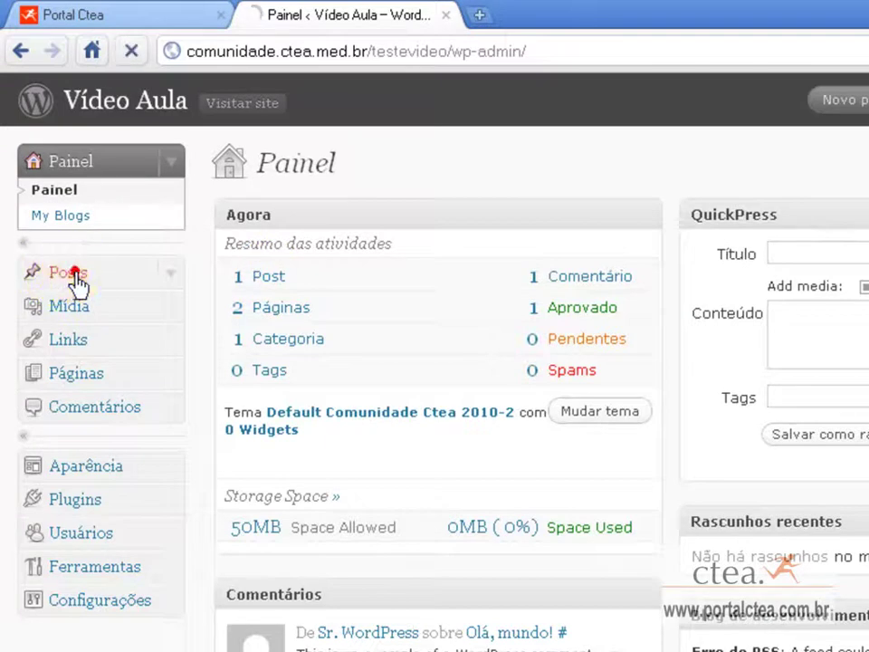
pyautogui.moveTo(339, 341)
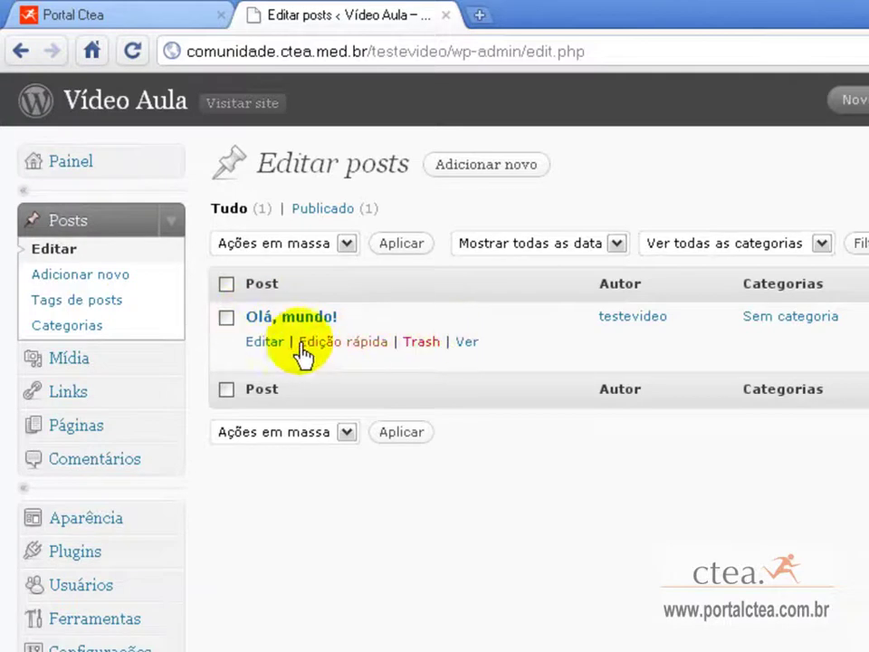
pyautogui.click(79, 276)
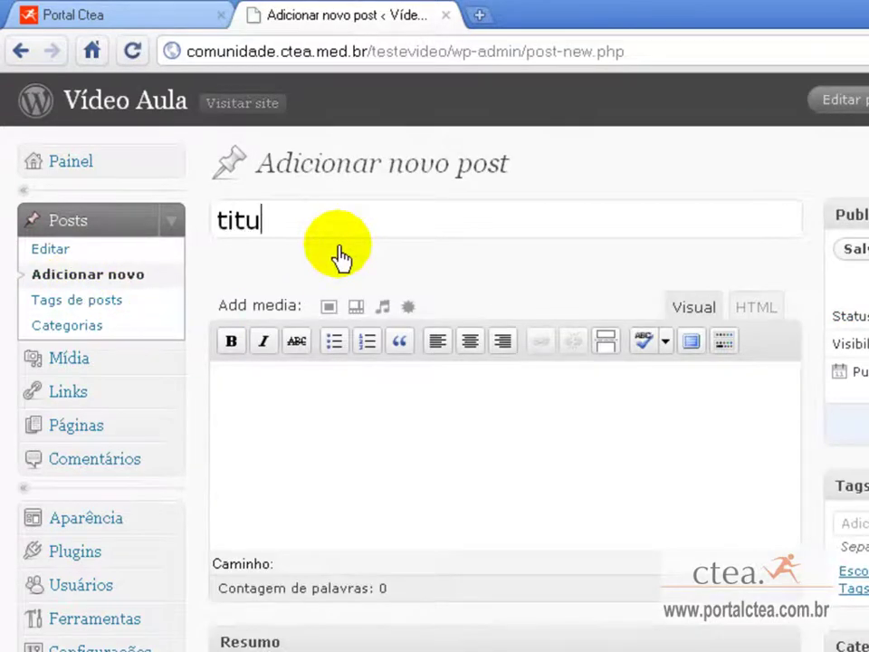
pyautogui.click(345, 432)
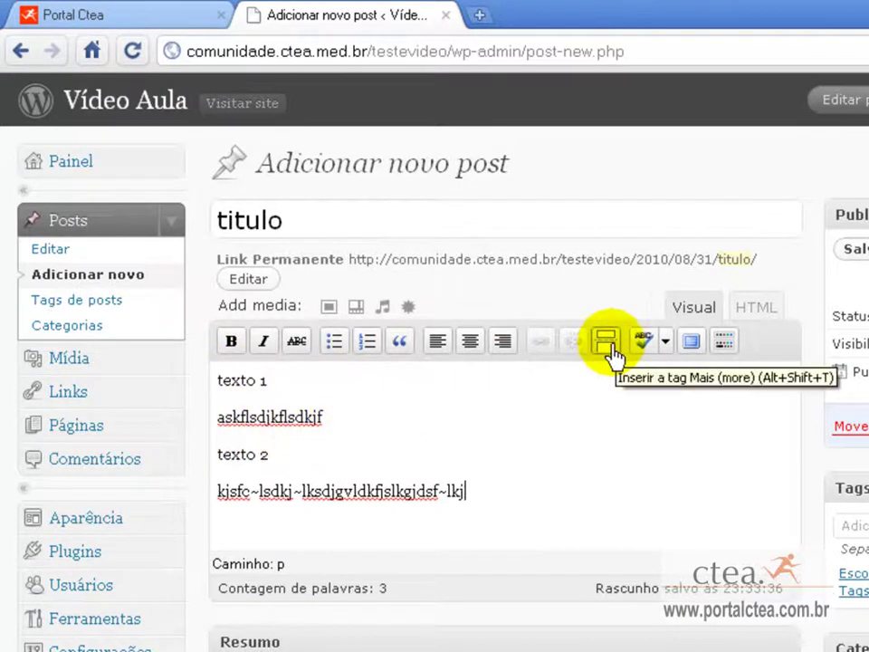
# - Insert a More tag between "askflsdjkflsdkjf" and "texto 2", removing the surplus blank line below it
pyautogui.click(343, 433)
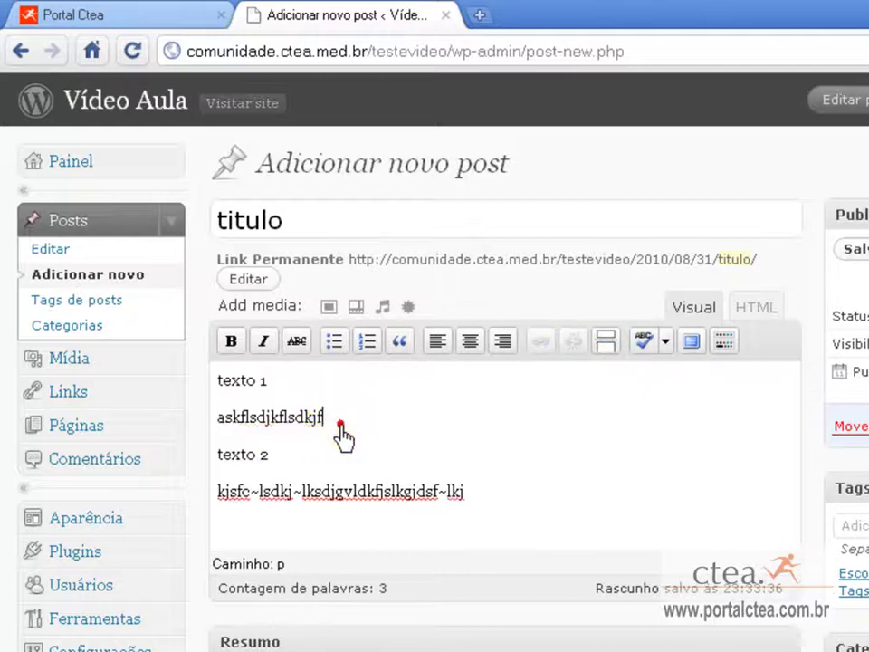
pyautogui.press('Return')
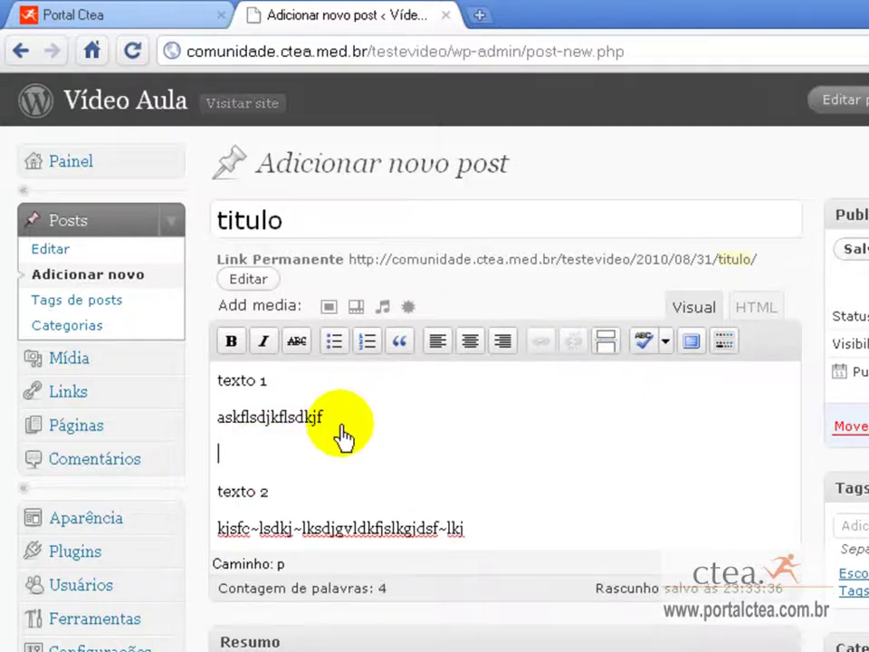
pyautogui.click(615, 355)
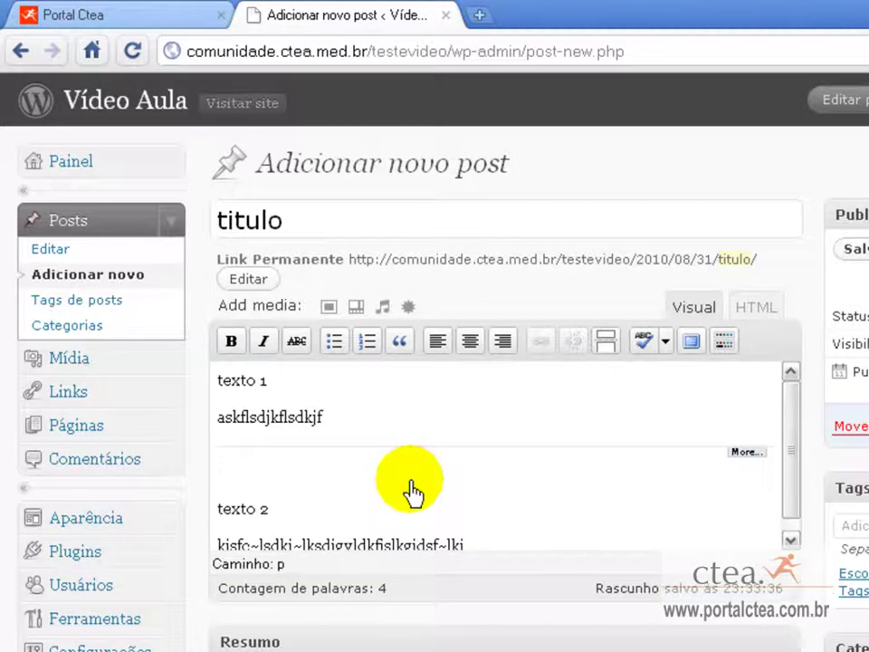
pyautogui.press('Delete')
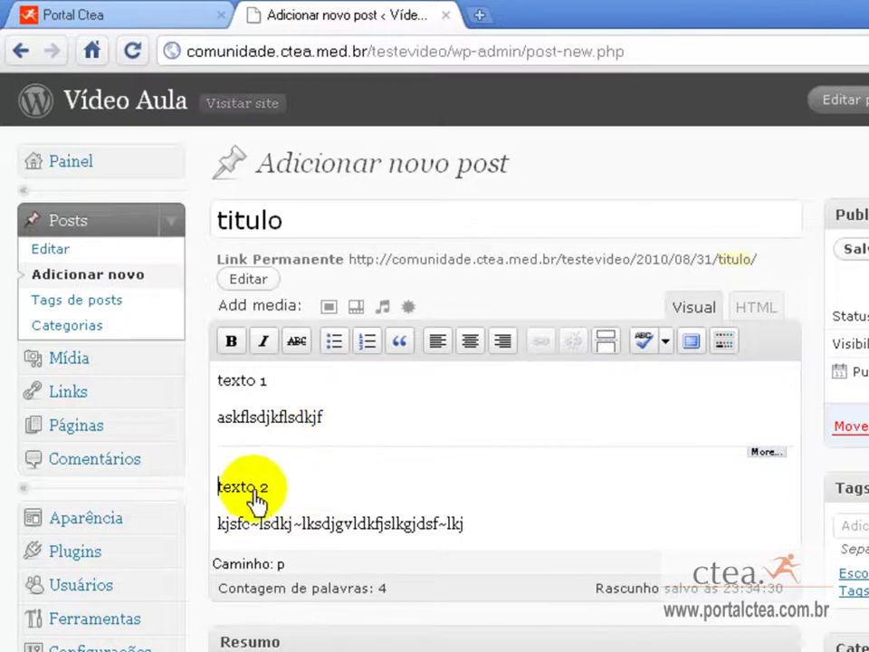
# - Show the advanced formatting tools and format "texto 1" as Cabeçalho 6 in brown
pyautogui.click(724, 342)
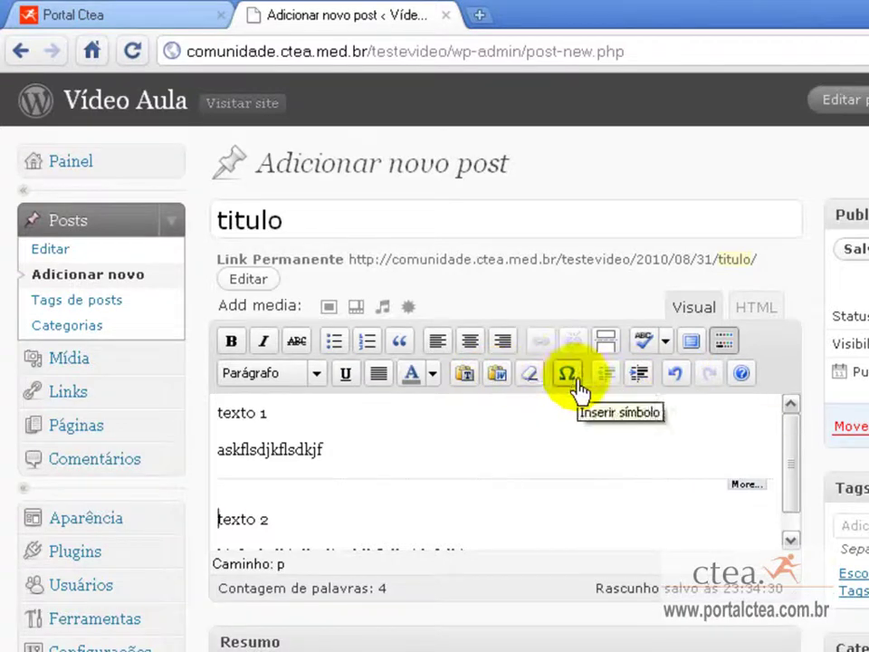
pyautogui.click(270, 415)
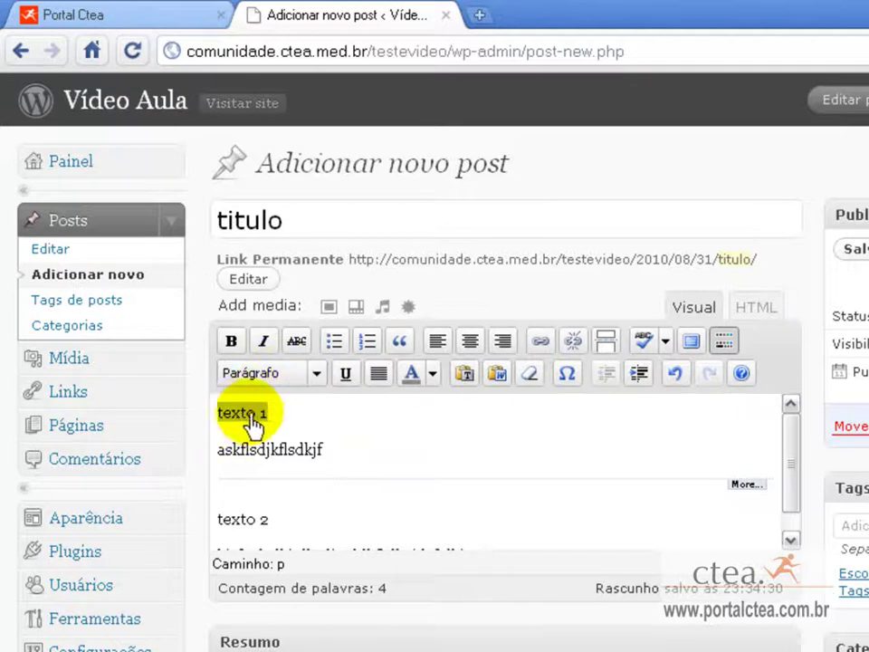
pyautogui.click(317, 375)
pyautogui.moveTo(375, 432); pyautogui.dragTo(375, 508)
pyautogui.click(304, 549)
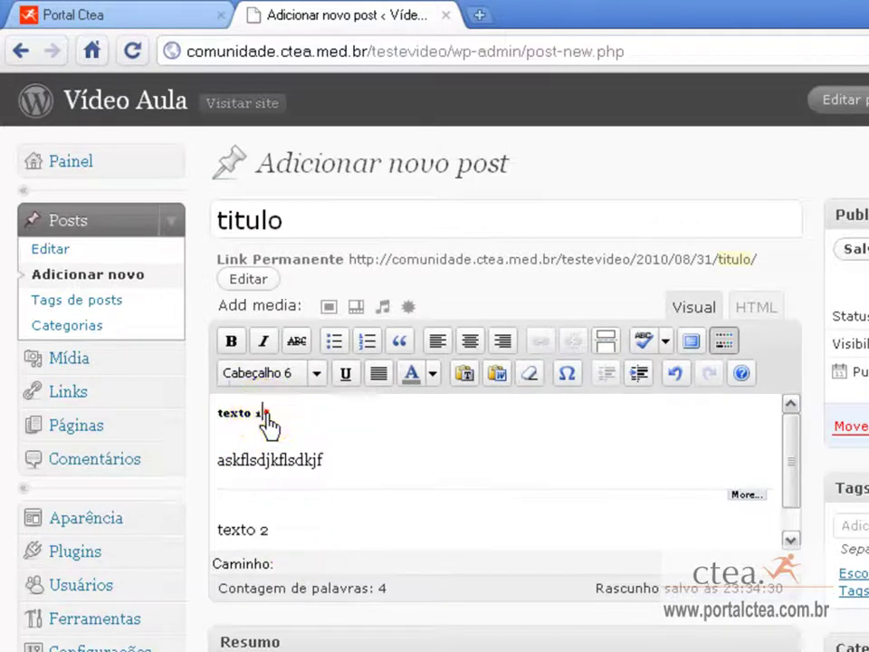
pyautogui.click(433, 373)
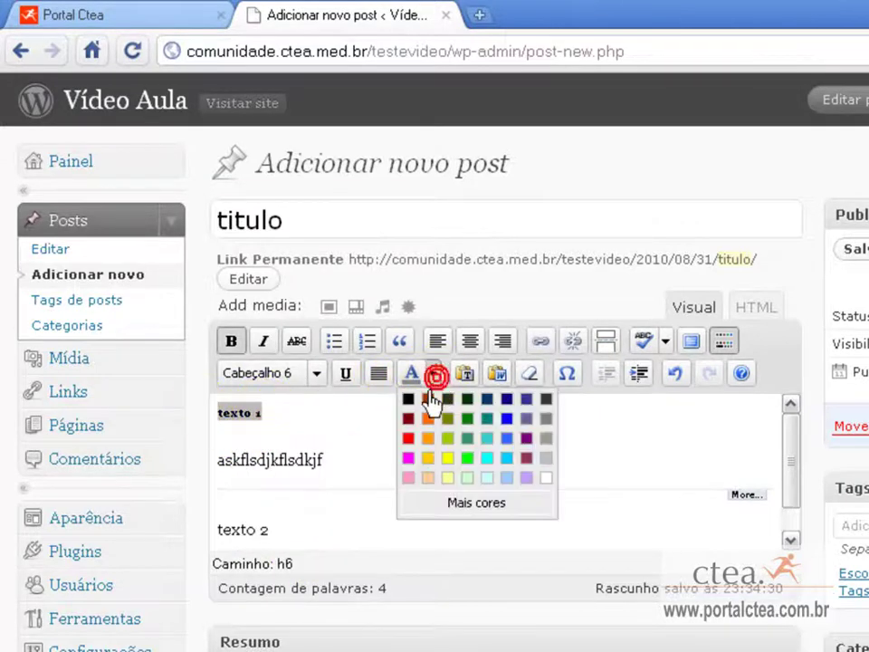
pyautogui.click(427, 402)
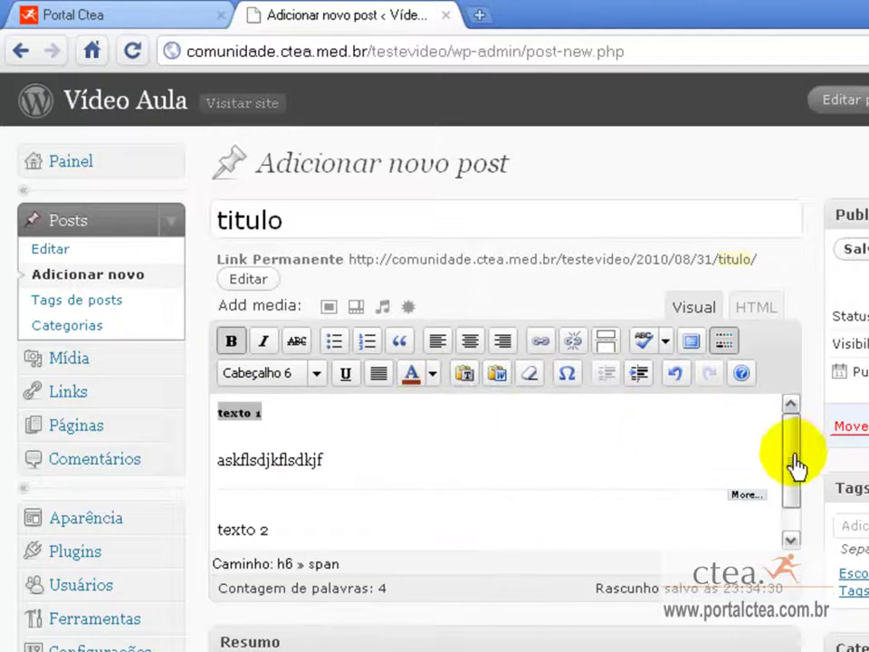
# - Format "texto 2" as Cabeçalho 5 and apply the same brown text color
pyautogui.moveTo(797, 466); pyautogui.dragTo(789, 494)
pyautogui.moveTo(279, 490); pyautogui.dragTo(219, 490)
pyautogui.click(316, 373)
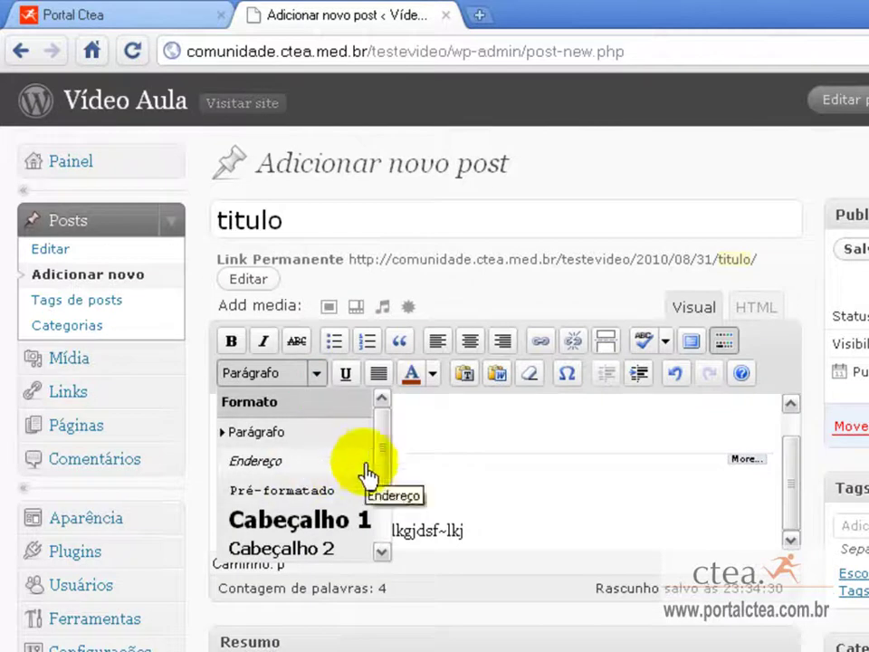
pyautogui.scroll(-3, 378, 503)
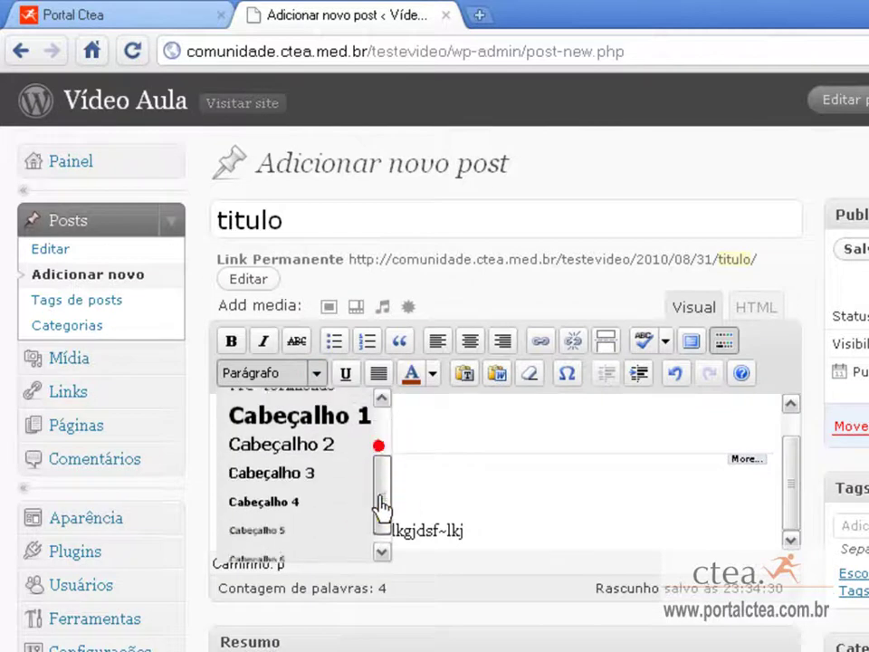
pyautogui.click(282, 520)
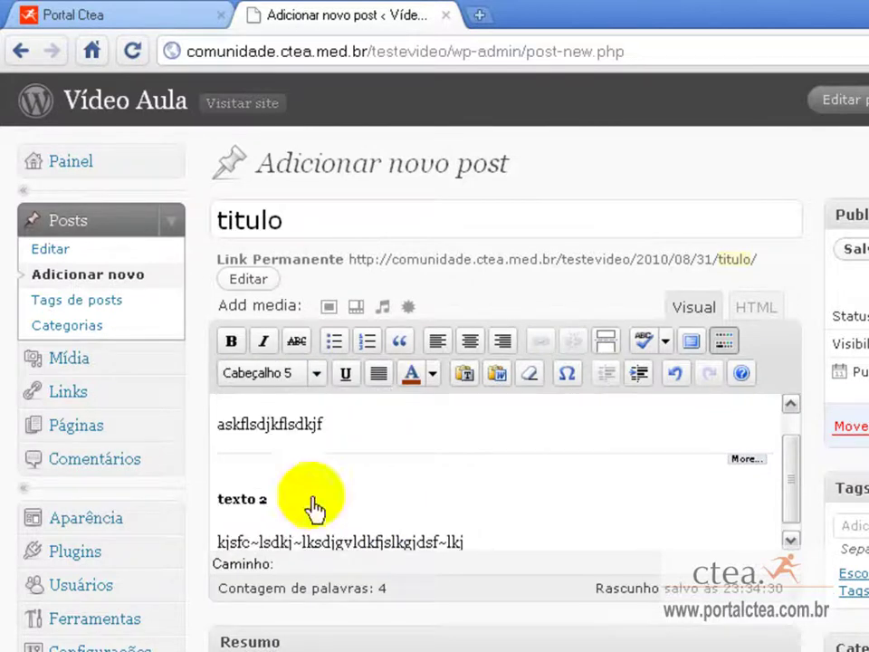
pyautogui.click(415, 381)
pyautogui.click(376, 496)
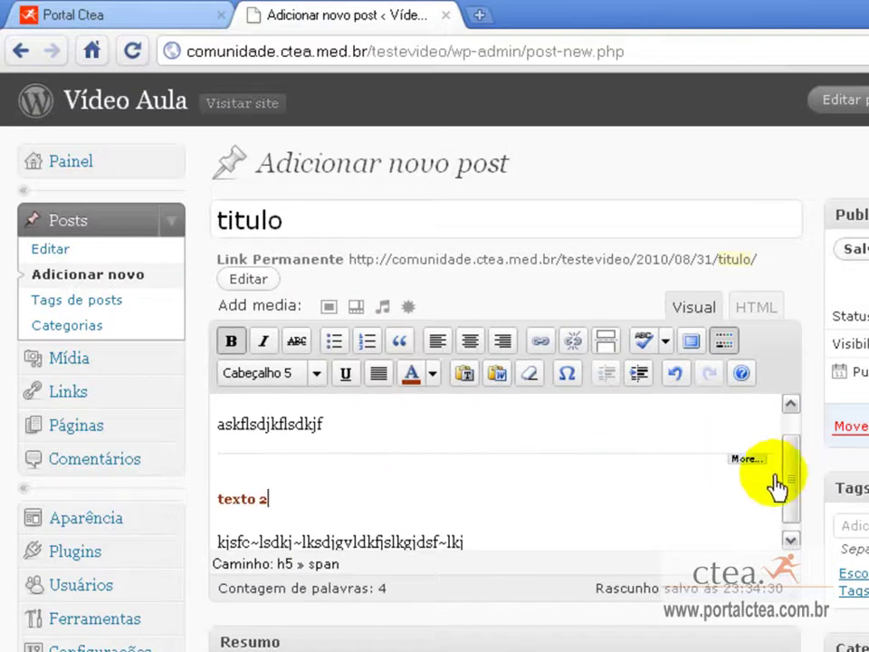
pyautogui.moveTo(790, 482); pyautogui.dragTo(790, 444)
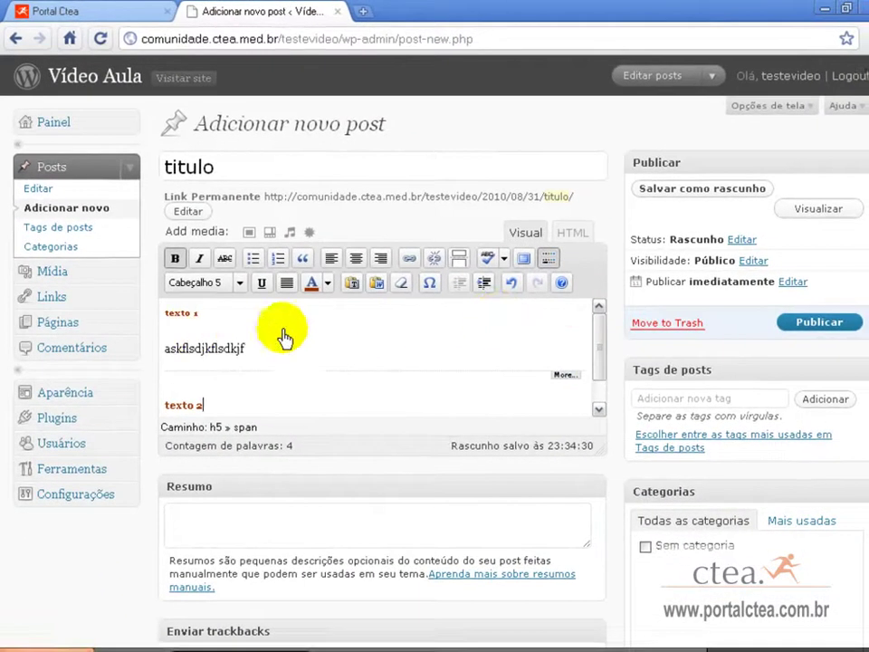
# - Save the post as a draft, then reopen "titulo" from the posts list and preview it
pyautogui.click(684, 194)
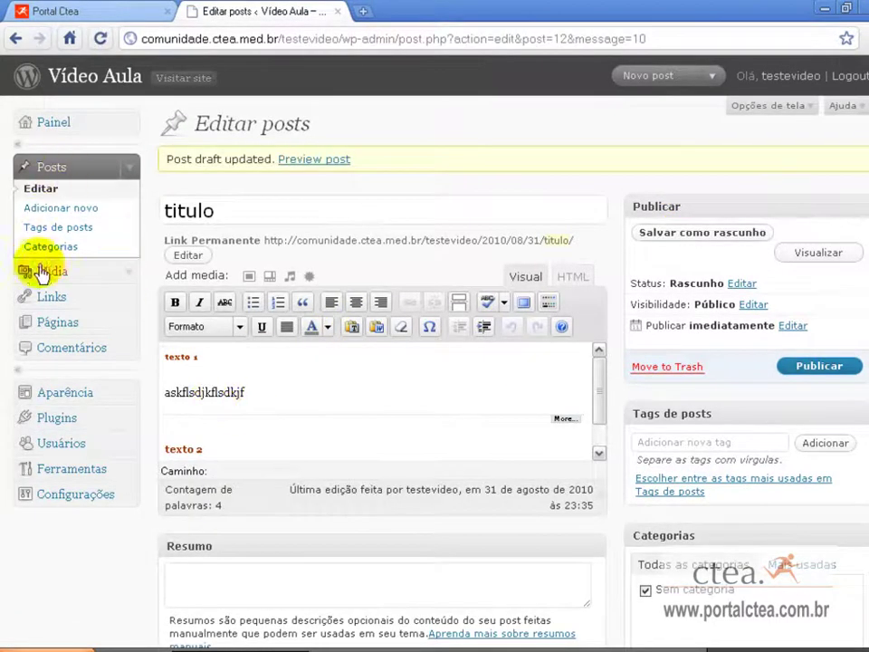
pyautogui.click(61, 167)
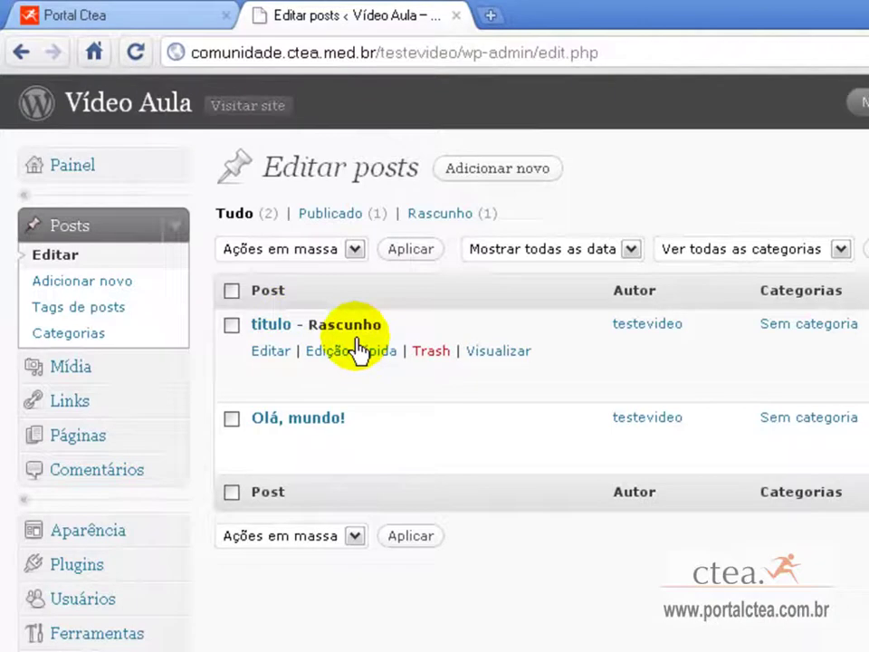
pyautogui.click(263, 356)
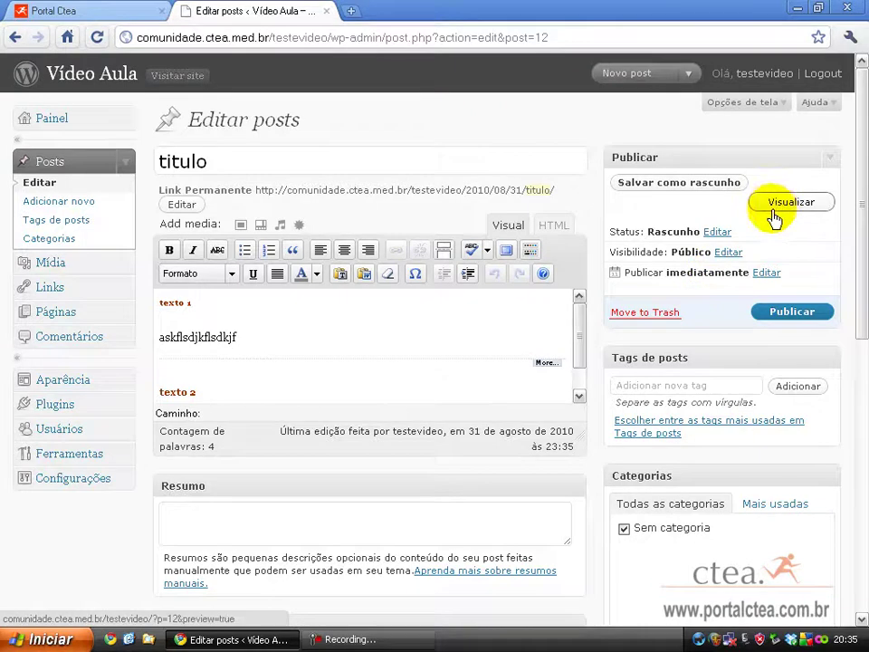
pyautogui.click(774, 211)
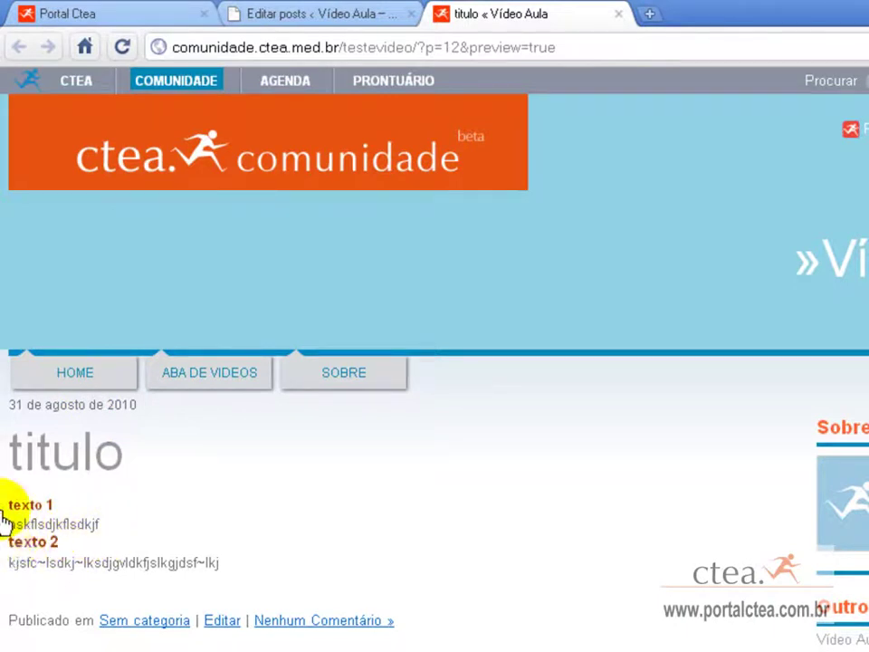
# - Add two lines containing only a dot between the first text and "texto 2", save the draft and preview the spacing
pyautogui.click(364, 12)
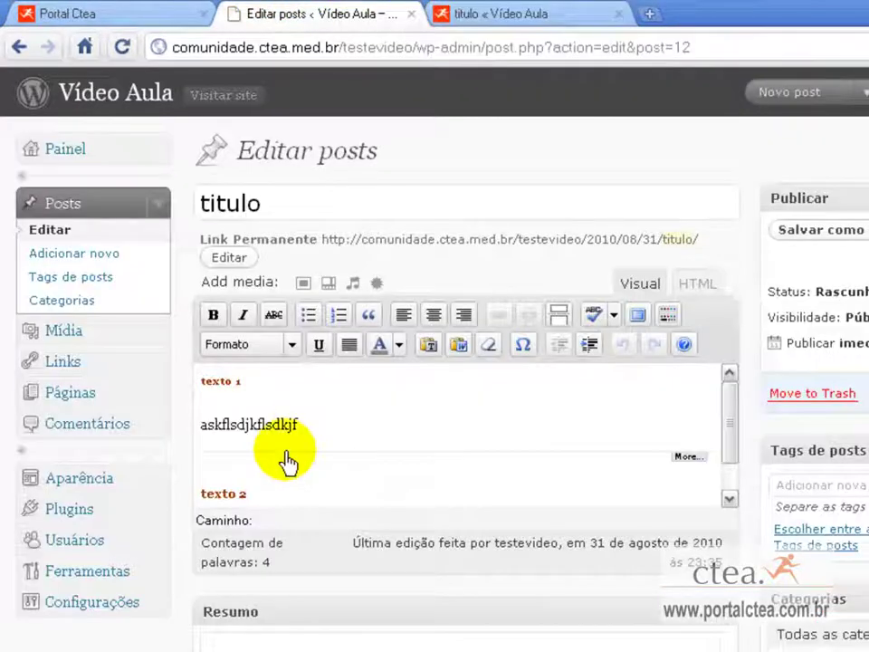
pyautogui.click(223, 494)
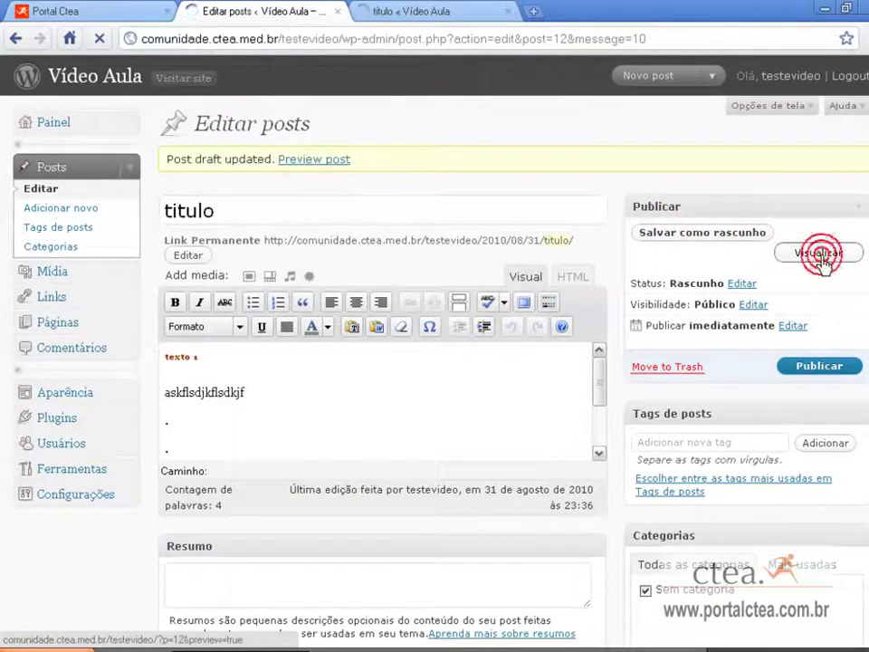
pyautogui.click(411, 20)
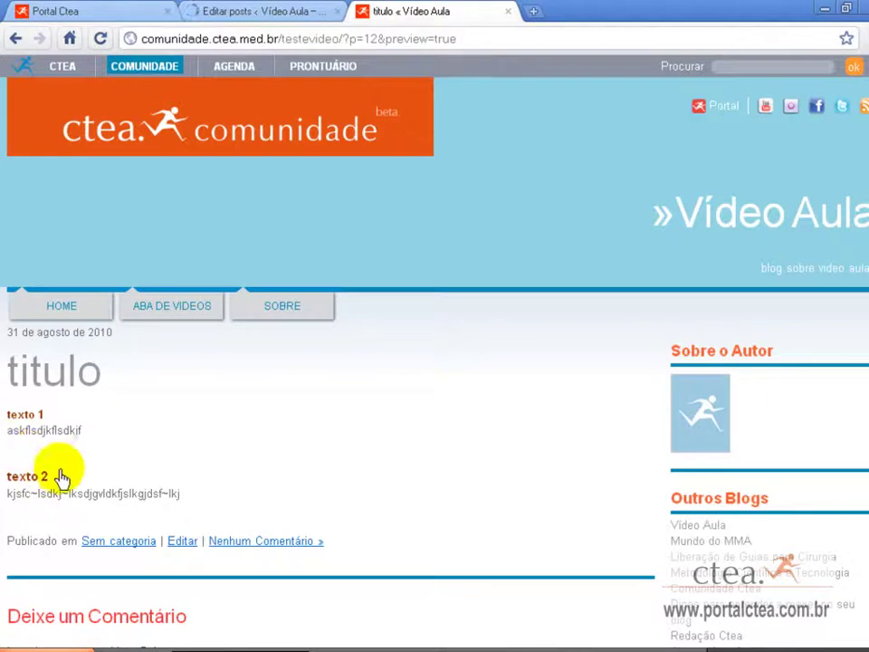
# - Return to the post editor, check the publication date settings and publish the post
pyautogui.click(258, 12)
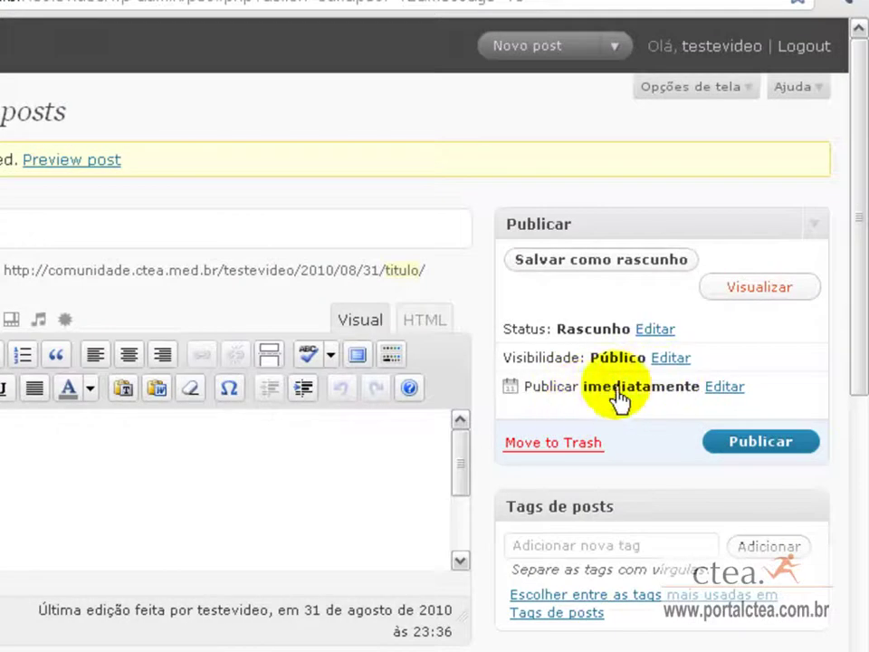
pyautogui.click(727, 387)
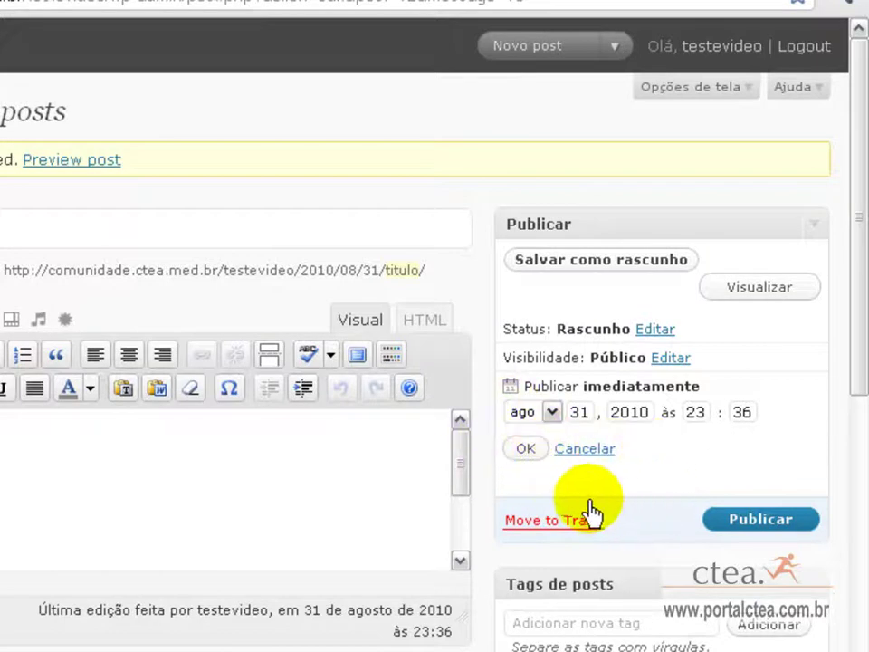
pyautogui.click(756, 523)
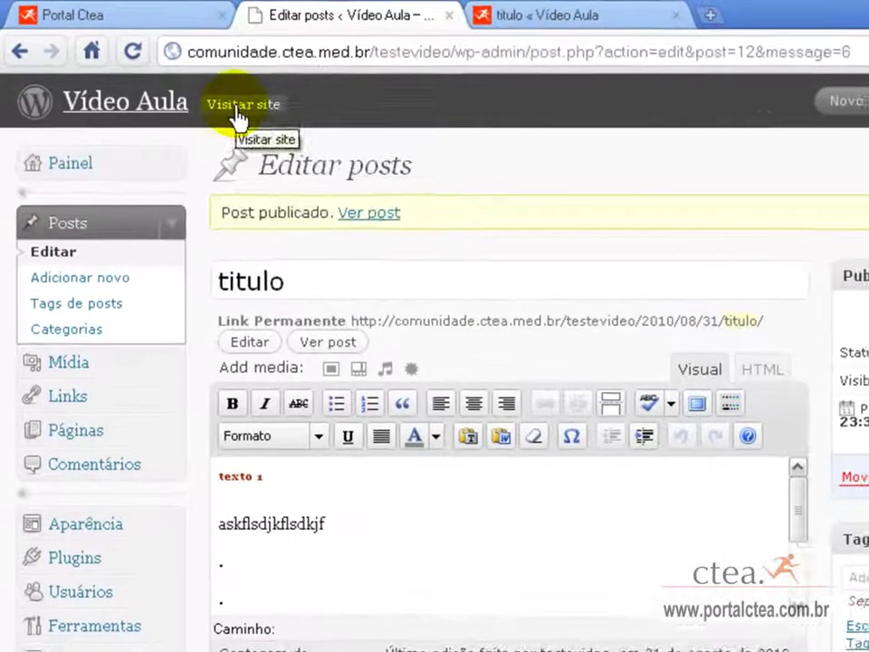
# - Open the blog site in a new browser tab and examine the full published post "titulo"
pyautogui.rightClick(171, 76)
pyautogui.click(248, 119)
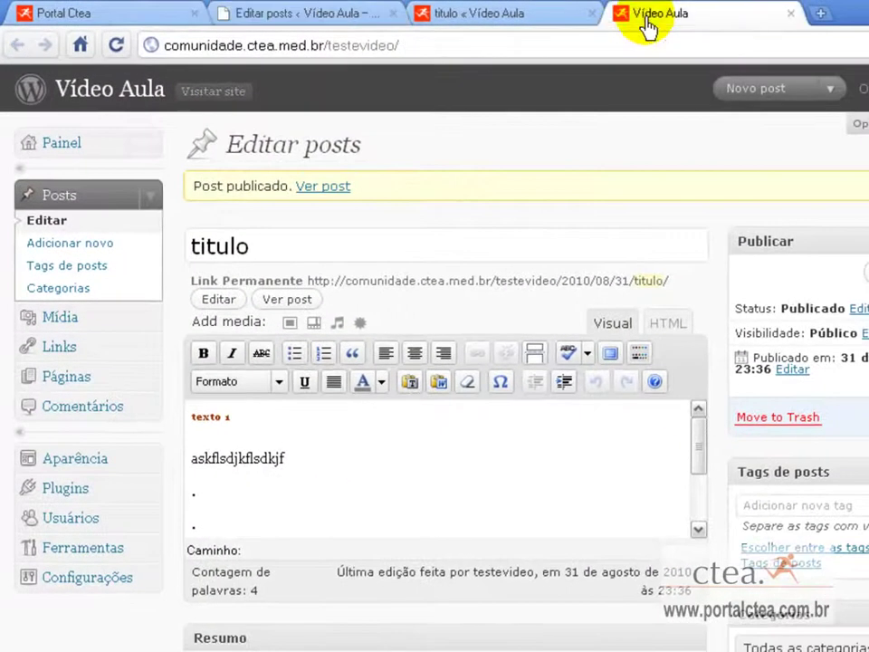
pyautogui.click(648, 30)
pyautogui.scroll(-3, 27, 371)
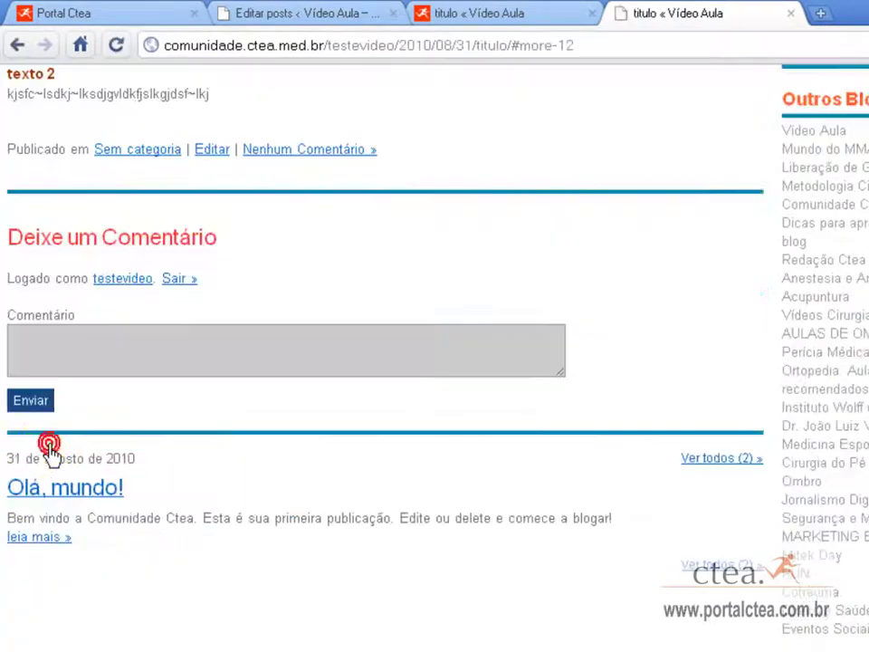
pyautogui.scroll(3, 139, 335)
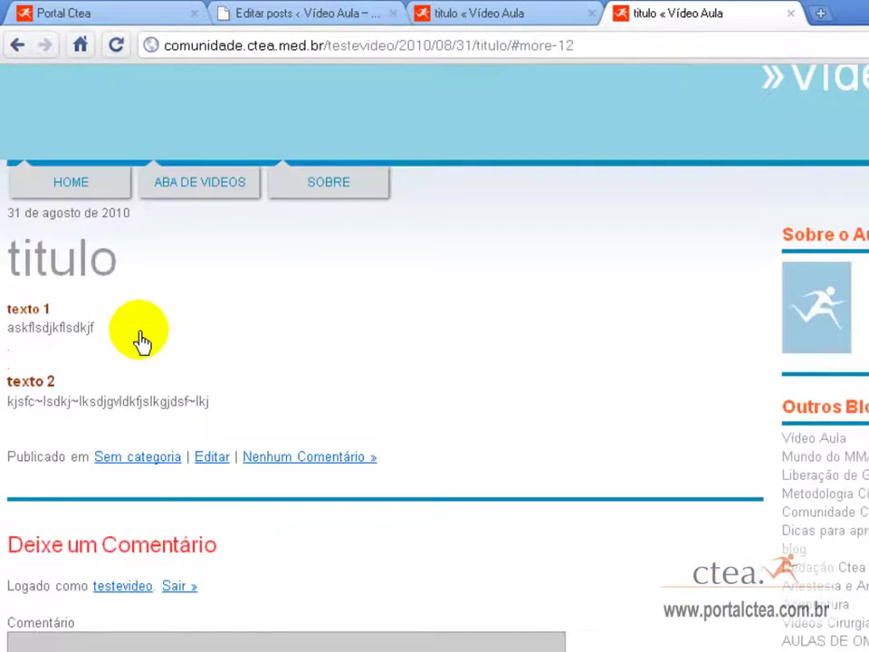
pyautogui.scroll(2, 139, 340)
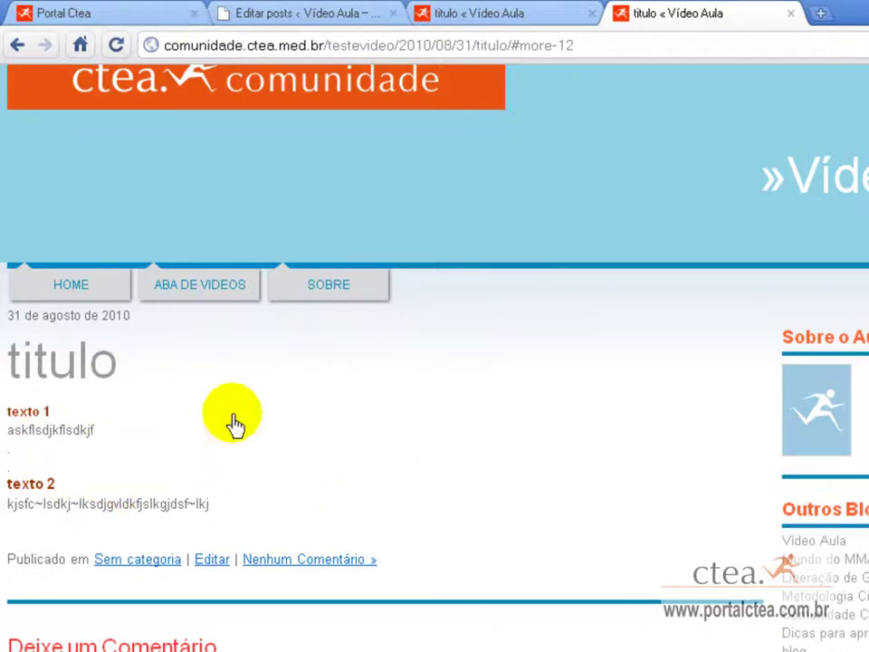
# - Go back to the editor page of the "titulo" post and switch the browser to full-screen mode
pyautogui.click(497, 14)
pyautogui.click(302, 13)
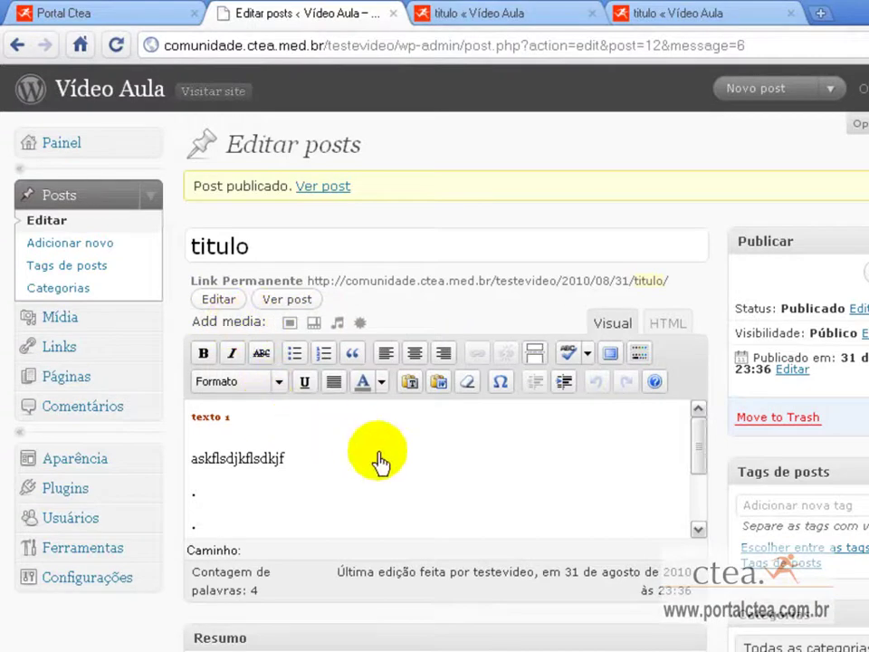
pyautogui.press('F11')
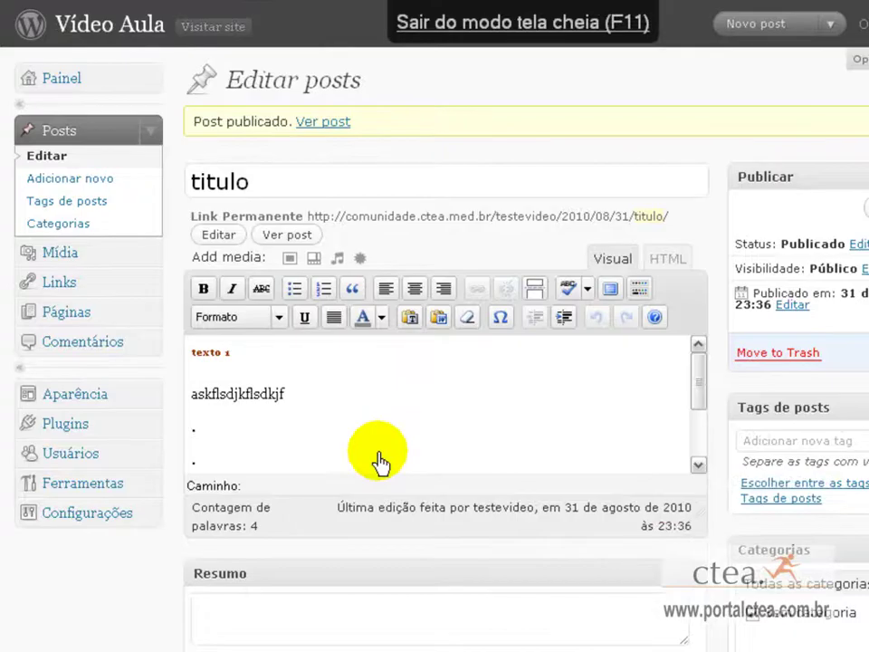